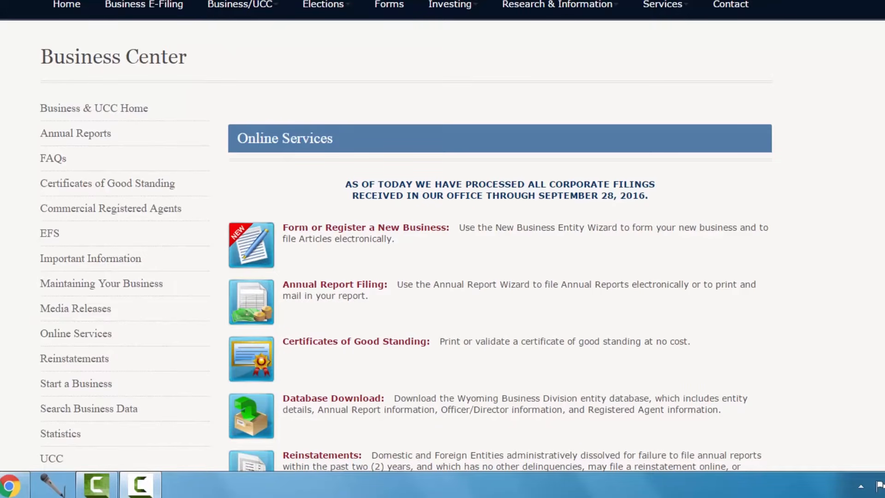
# - Start the online annual report filing and look up the business entity by its Filing ID
pyautogui.click(317, 282)
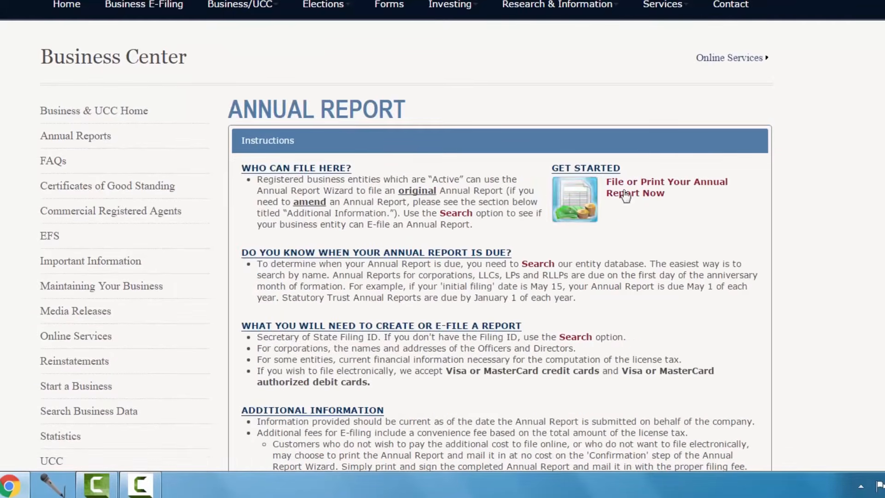
pyautogui.click(648, 199)
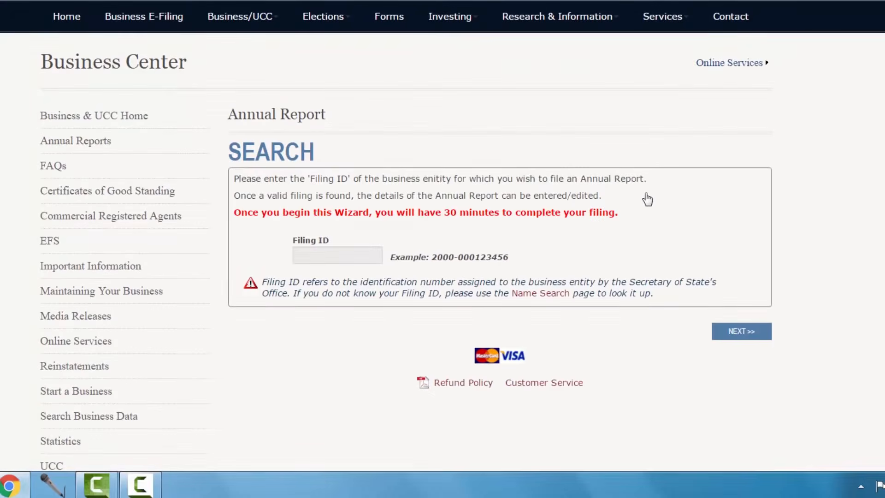
pyautogui.click(318, 255)
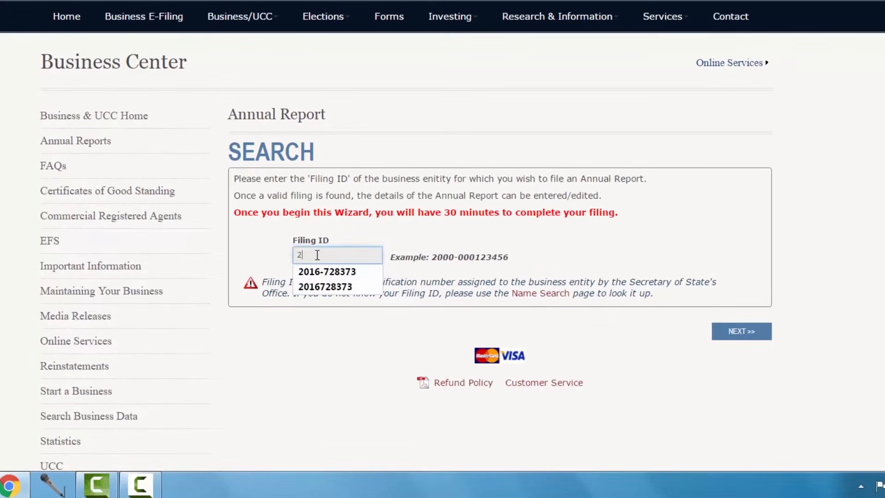
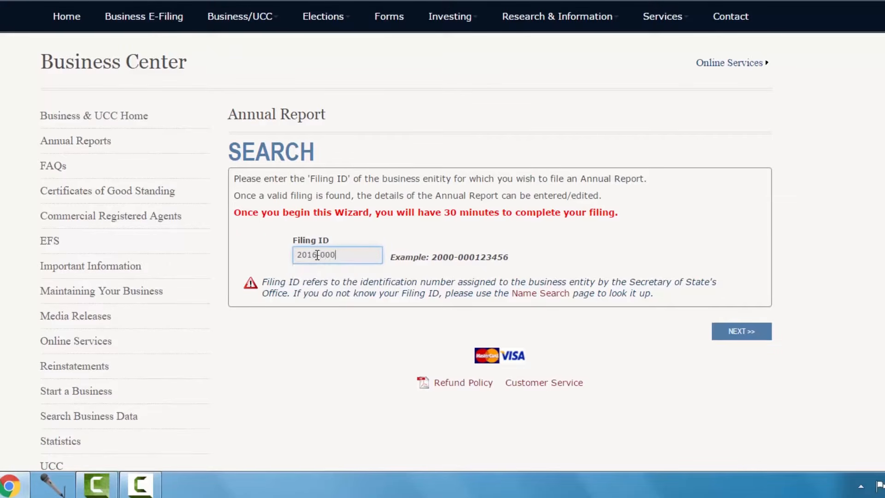
pyautogui.click(730, 332)
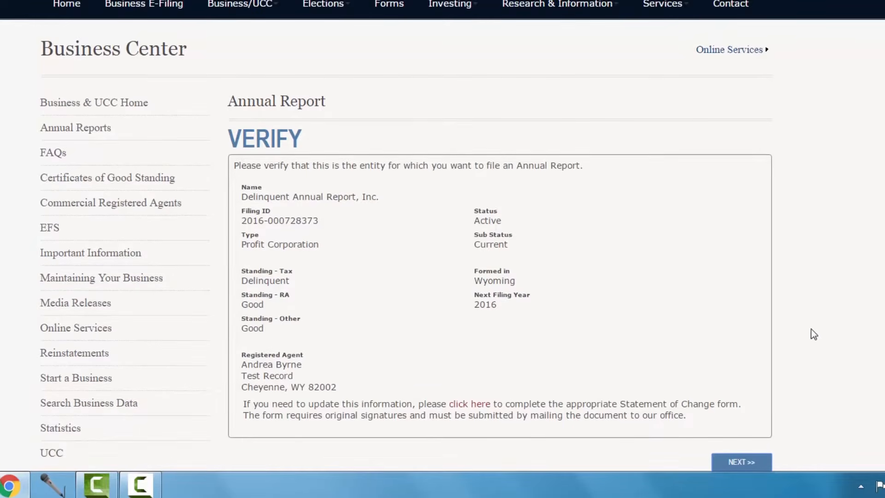
# - Accept the displayed entity as the one to file for and keep its current mailing address
pyautogui.scroll(-3, 812, 331)
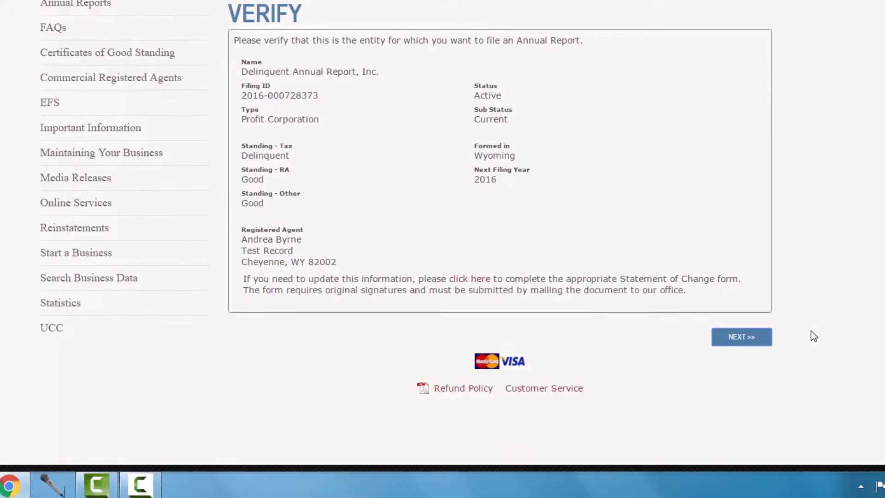
pyautogui.click(752, 342)
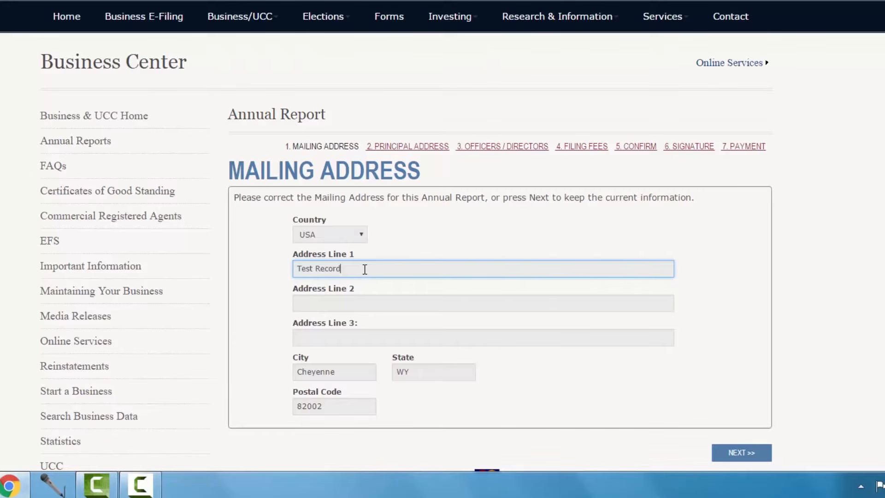
pyautogui.scroll(-3, 771, 282)
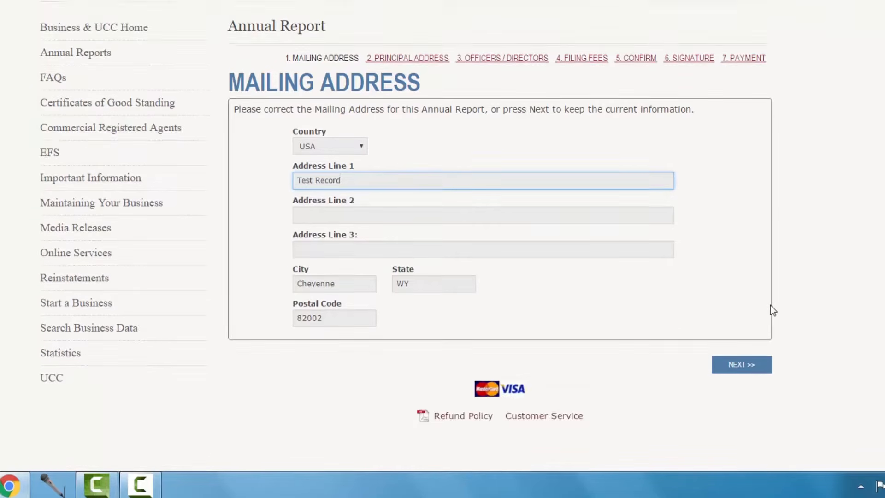
pyautogui.click(740, 328)
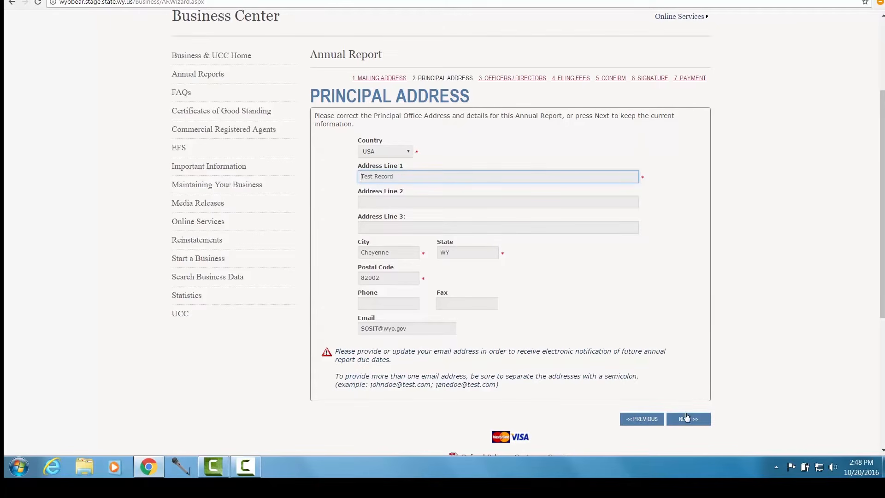
# - Review the principal office address and contact details, keep them as they are and continue to the officers and directors
pyautogui.scroll(2, 712, 295)
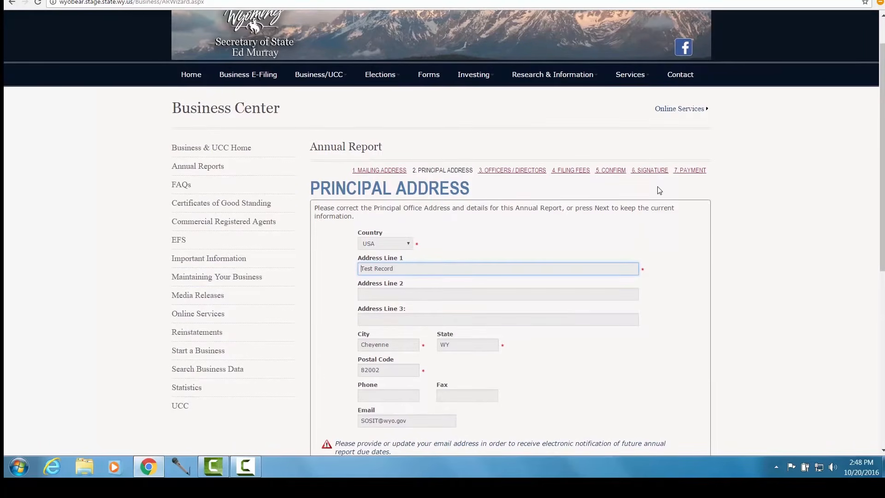
pyautogui.scroll(-3, 659, 189)
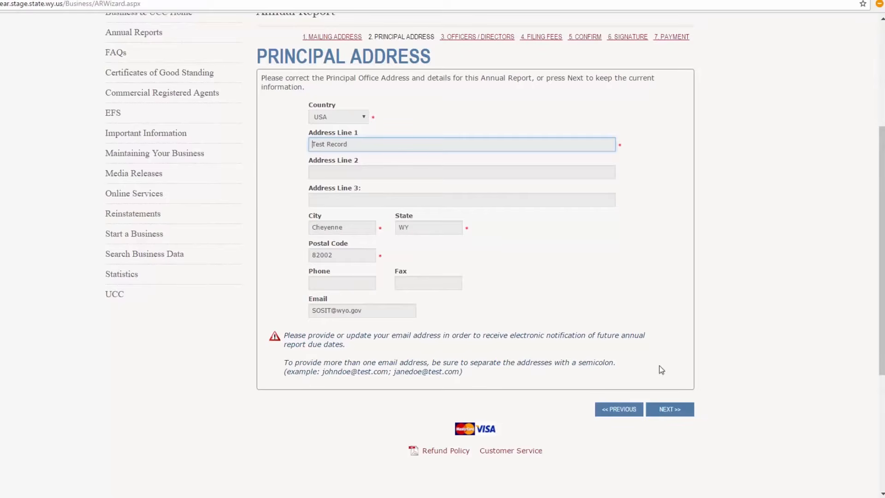
pyautogui.click(671, 409)
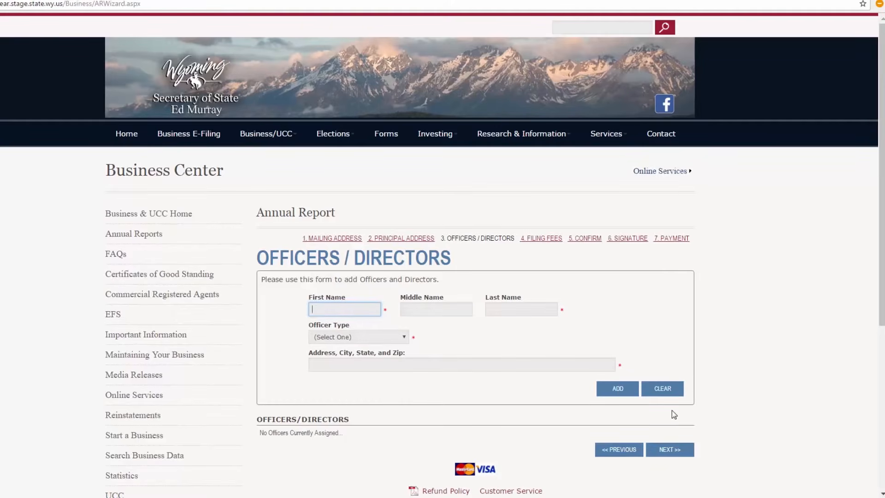
# - Enter the officer's first and last name and set the officer type to Director
pyautogui.write('Jane')
pyautogui.press('Tab')
pyautogui.press('Tab')
pyautogui.write('Doe')
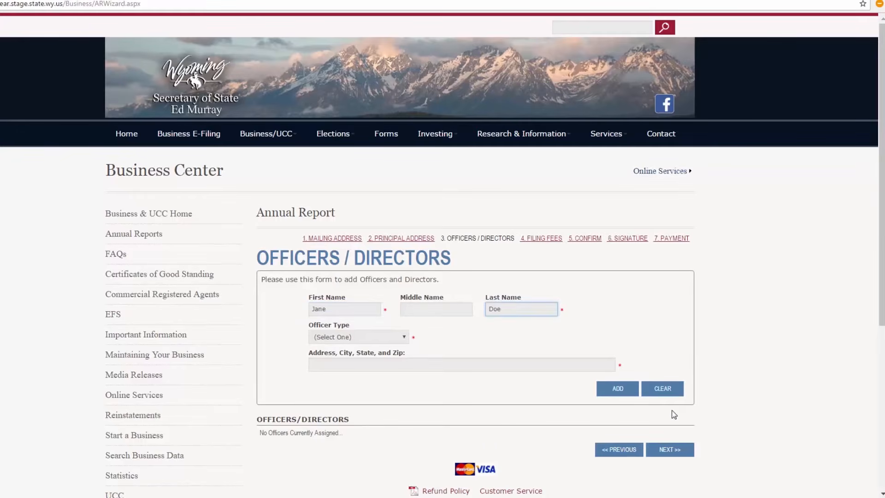
pyautogui.click(378, 342)
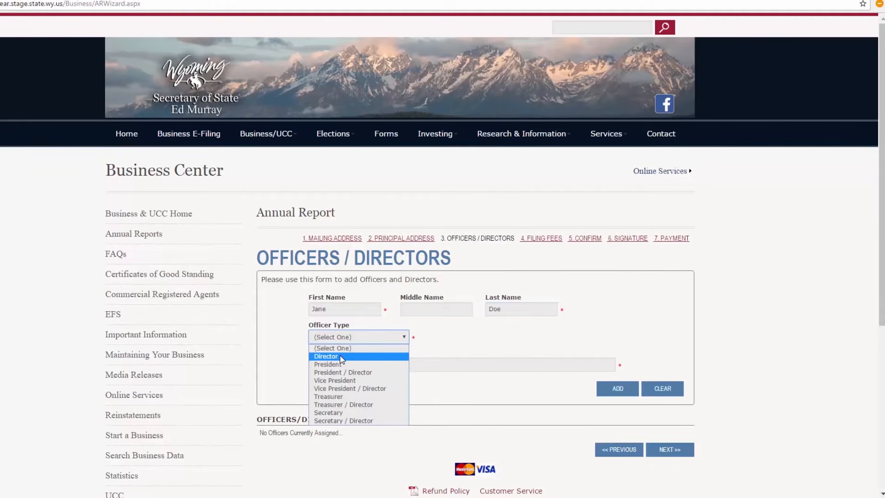
pyautogui.click(342, 357)
# - Enter the director's street address, city and state, add the entry to the officers list and try to continue
pyautogui.click(334, 364)
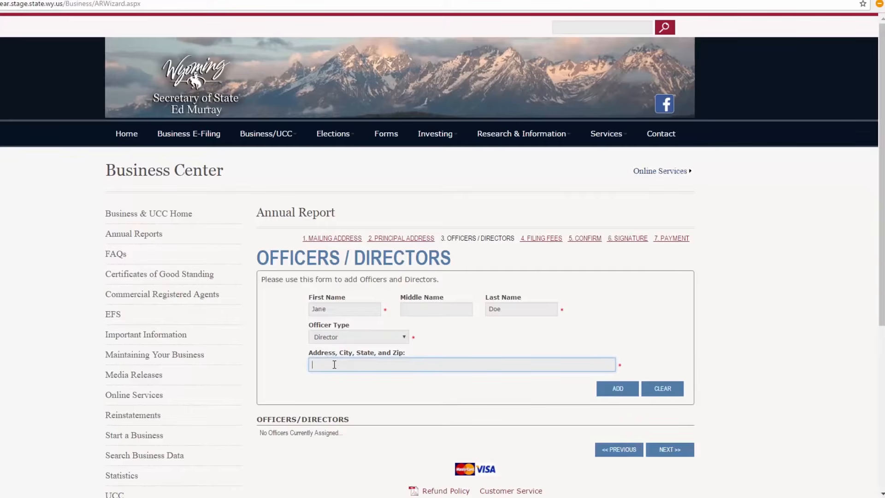
pyautogui.write('1234 Main St Cheyenne Wy')
pyautogui.press('Tab')
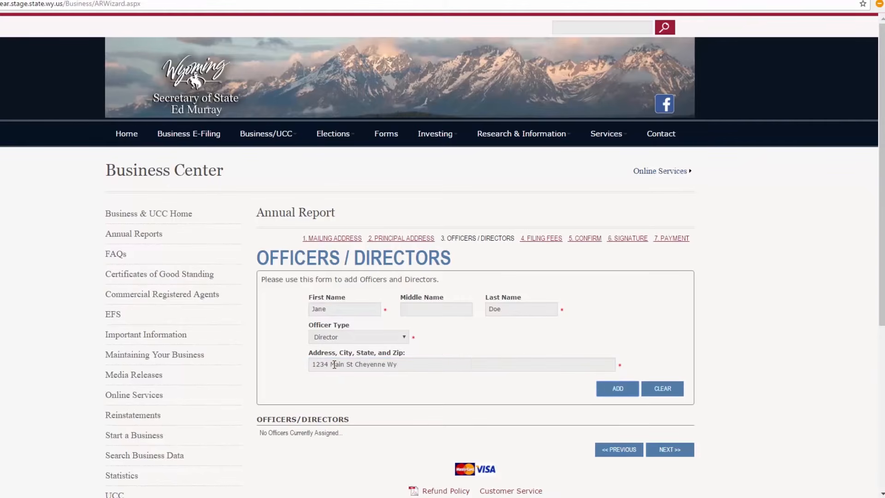
pyautogui.click(609, 391)
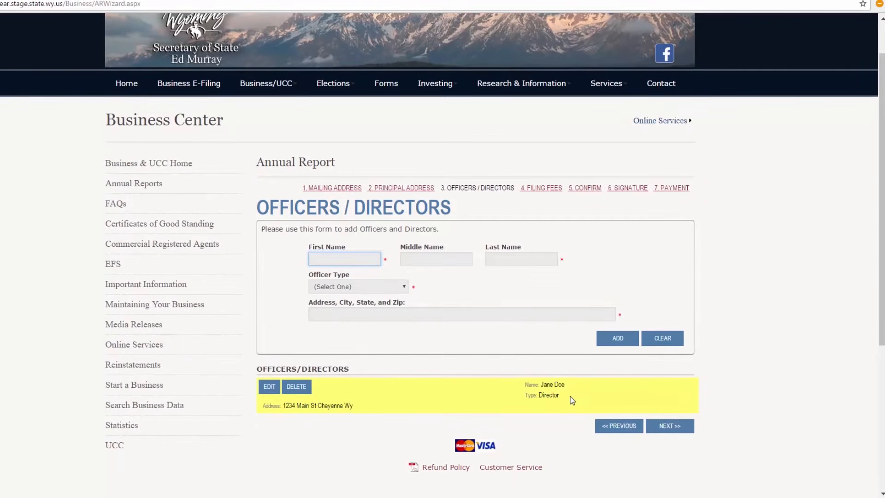
pyautogui.click(669, 426)
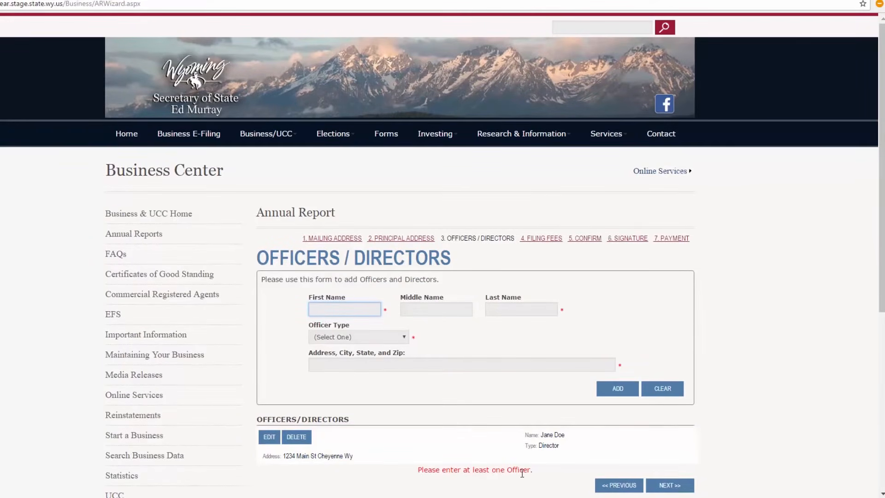
# - Change the listed director's officer type to President, update the entry and continue to the filing fees
pyautogui.scroll(-1, 522, 472)
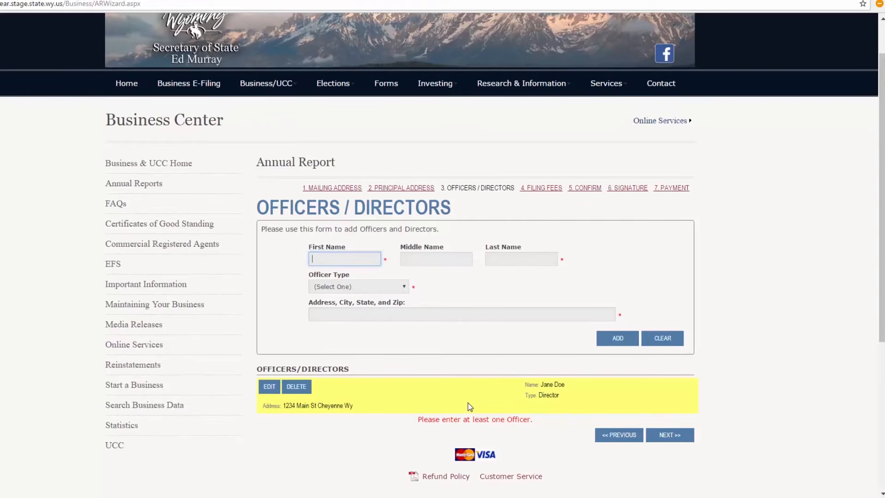
pyautogui.click(271, 389)
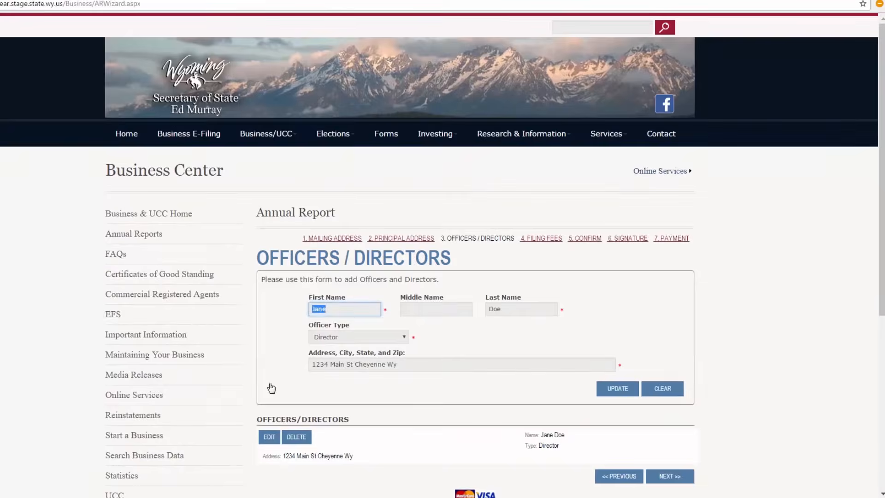
pyautogui.click(348, 341)
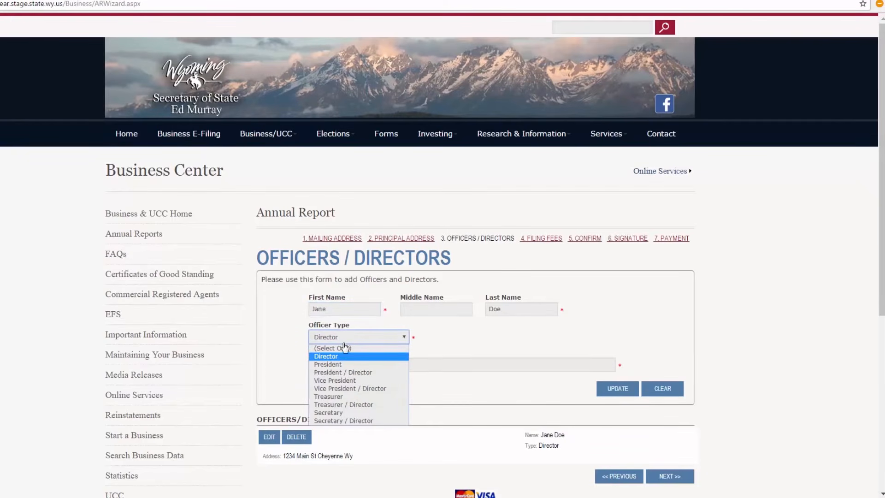
pyautogui.click(336, 364)
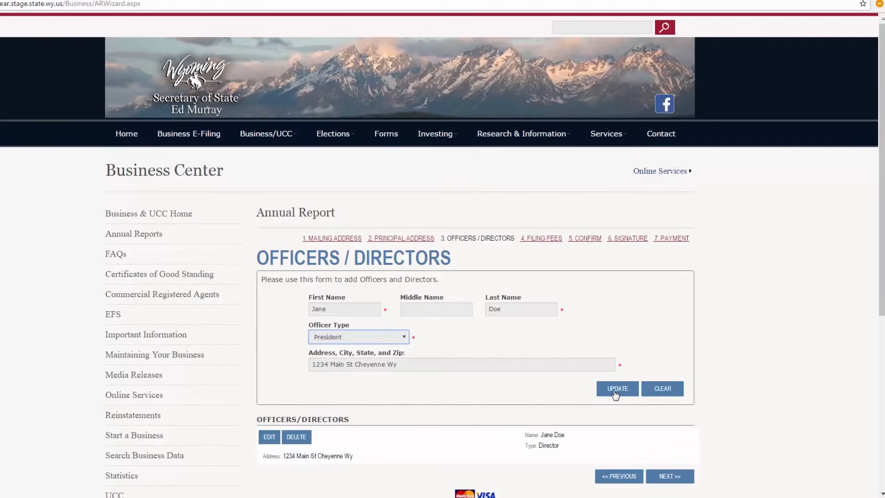
pyautogui.click(617, 390)
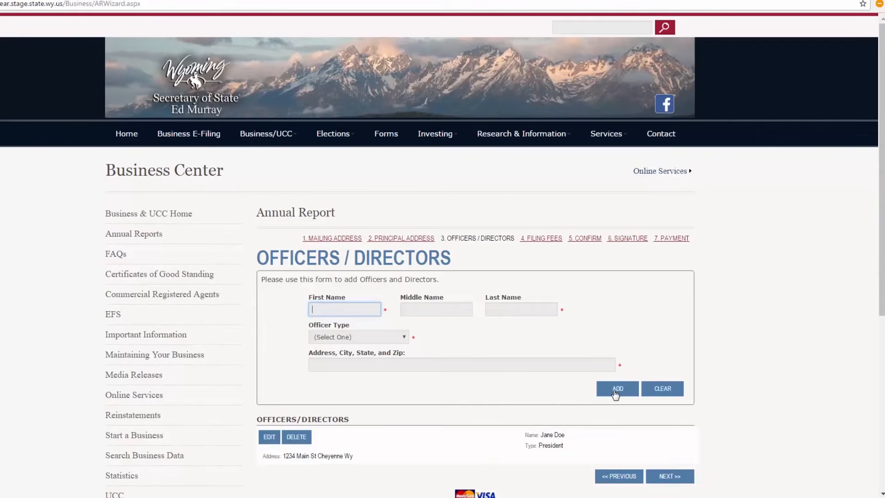
pyautogui.scroll(-1, 715, 413)
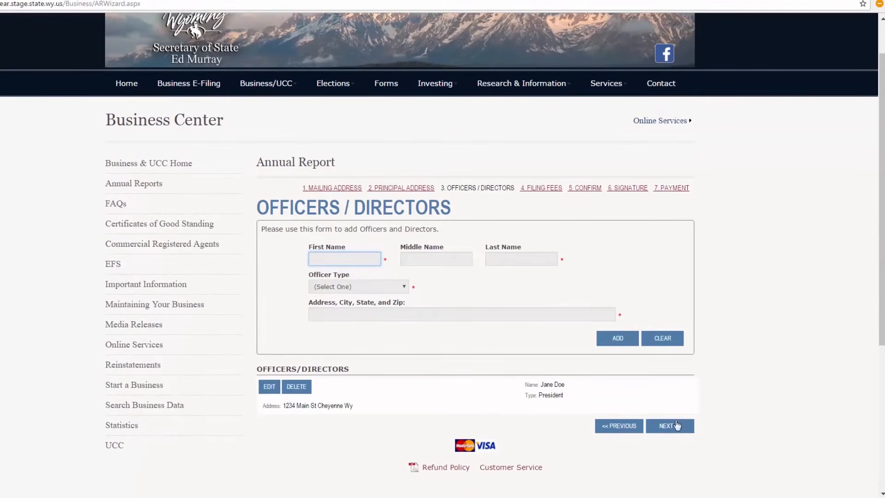
pyautogui.click(664, 429)
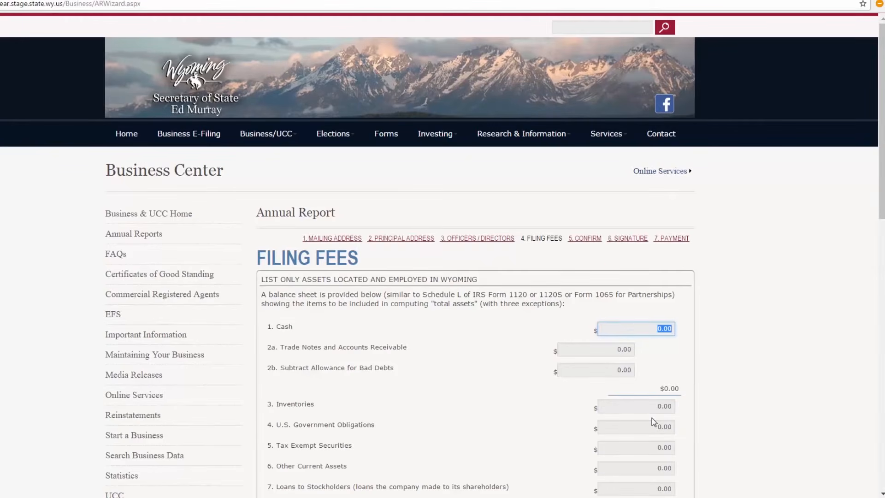
# - Look over the asset balance sheet and set line 1, Cash, to 125000
pyautogui.scroll(-3, 652, 417)
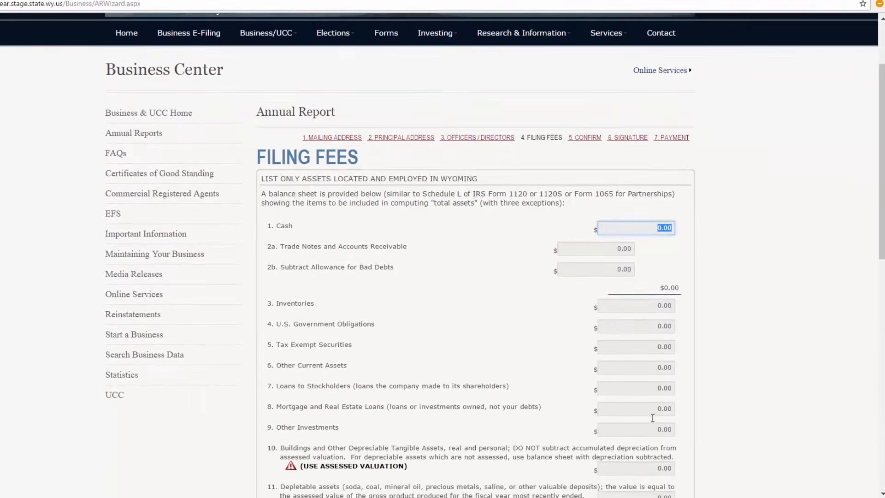
pyautogui.scroll(-2, 653, 420)
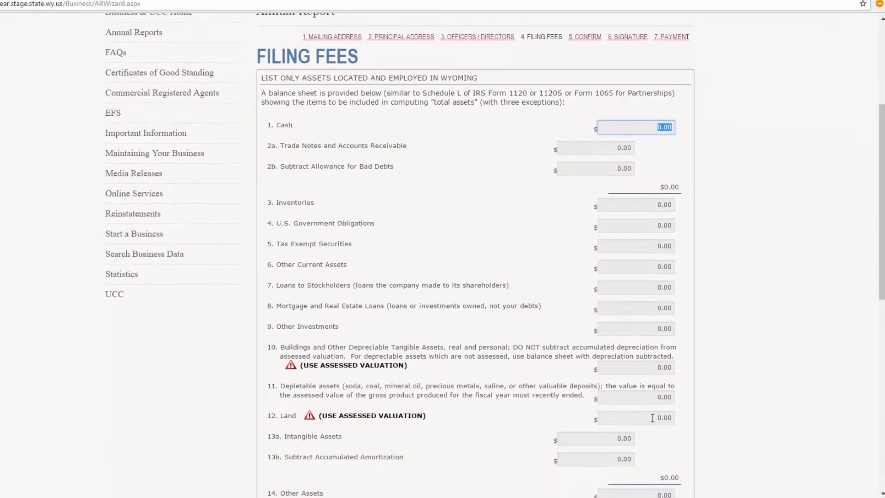
pyautogui.scroll(-1, 653, 417)
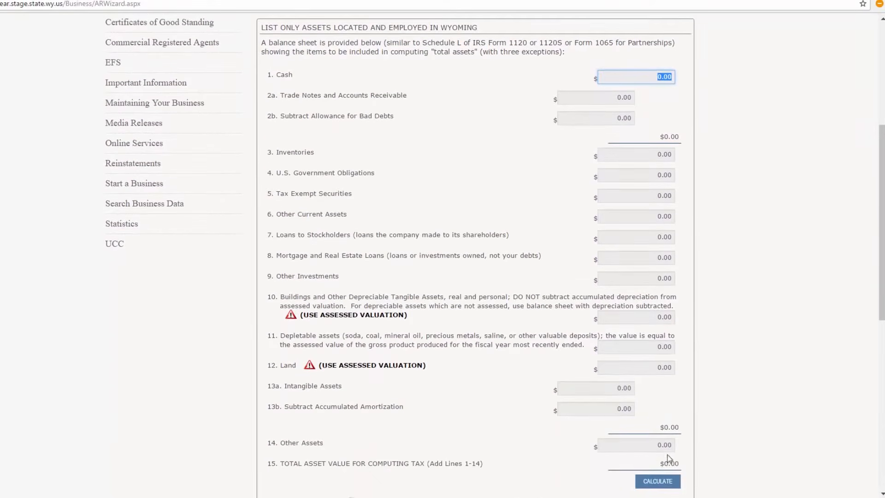
pyautogui.scroll(1, 646, 299)
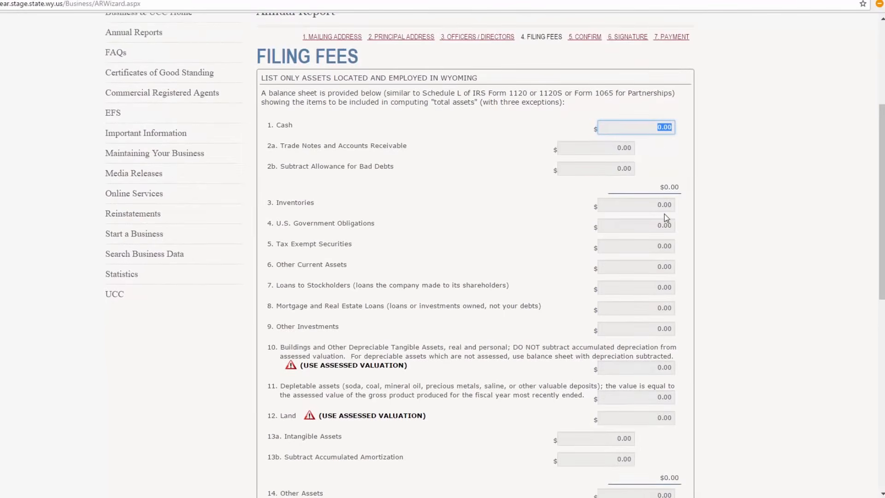
pyautogui.write('000')
pyautogui.press('Tab')
pyautogui.press('Tab')
pyautogui.press('Tab')
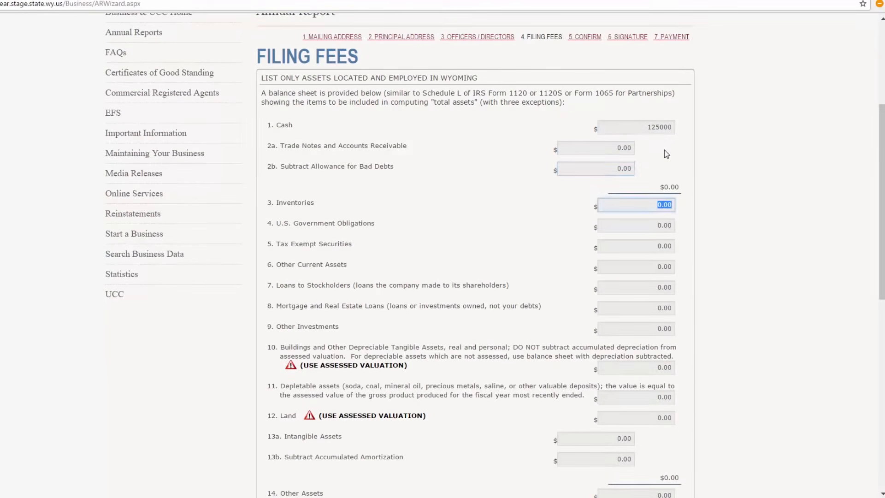
pyautogui.press('Tab')
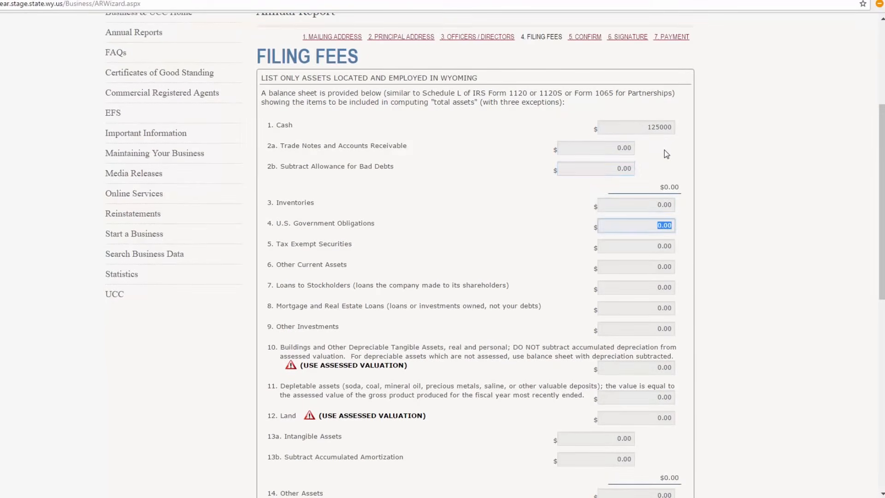
# - Set line 9, Other Investments, to 50.00 in the asset balance sheet
pyautogui.click(658, 287)
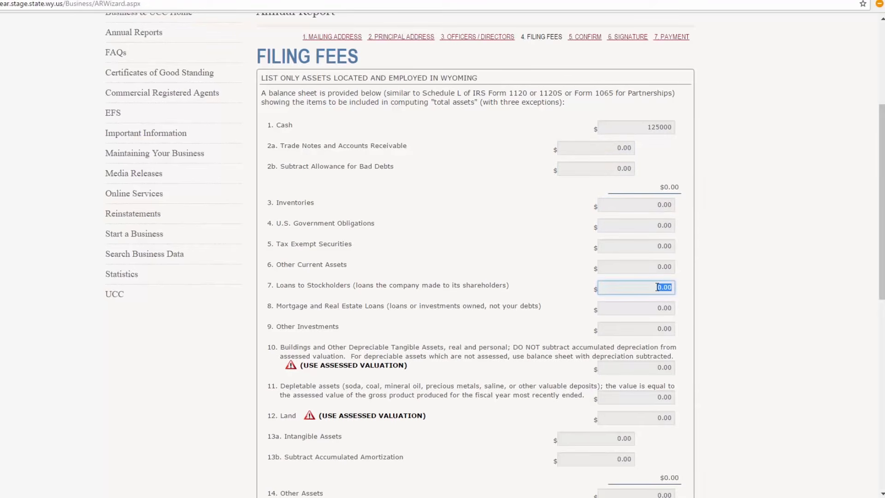
pyautogui.press('Tab')
pyautogui.press('Tab')
pyautogui.write('50.00')
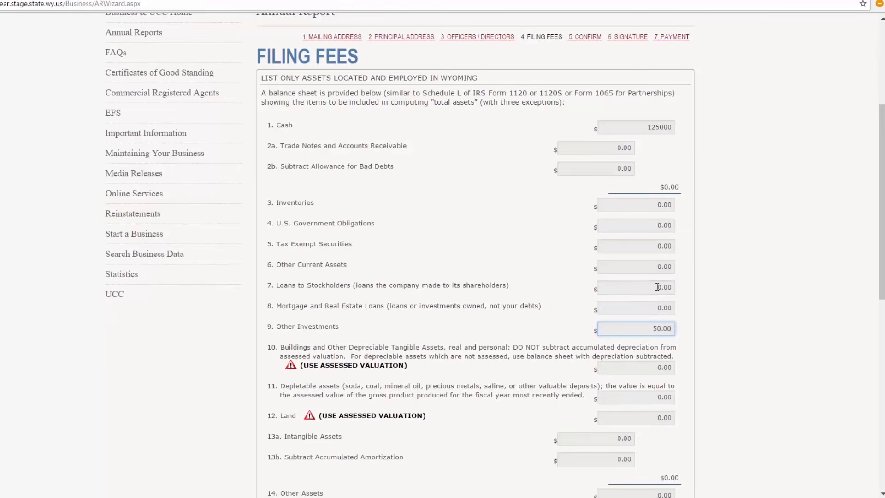
pyautogui.press('Tab')
# - Set the assessed value of line 12, Land, to 47523
pyautogui.scroll(-2, 658, 287)
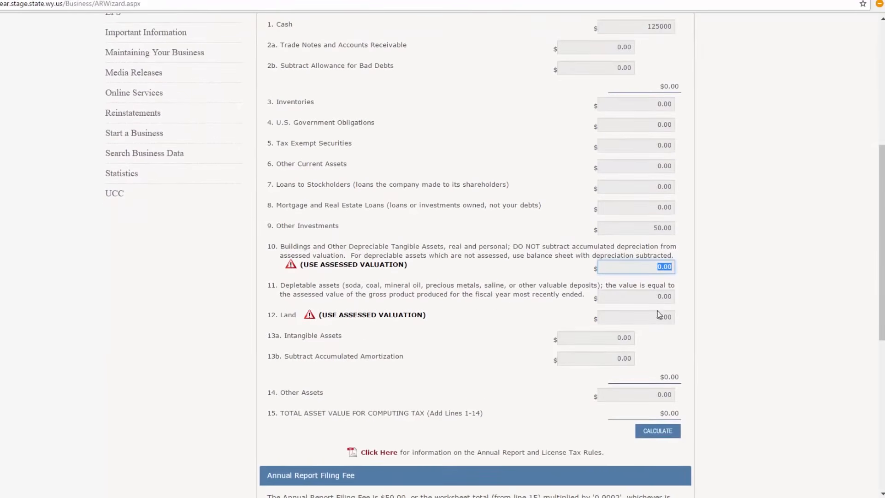
pyautogui.click(659, 318)
pyautogui.write('47523')
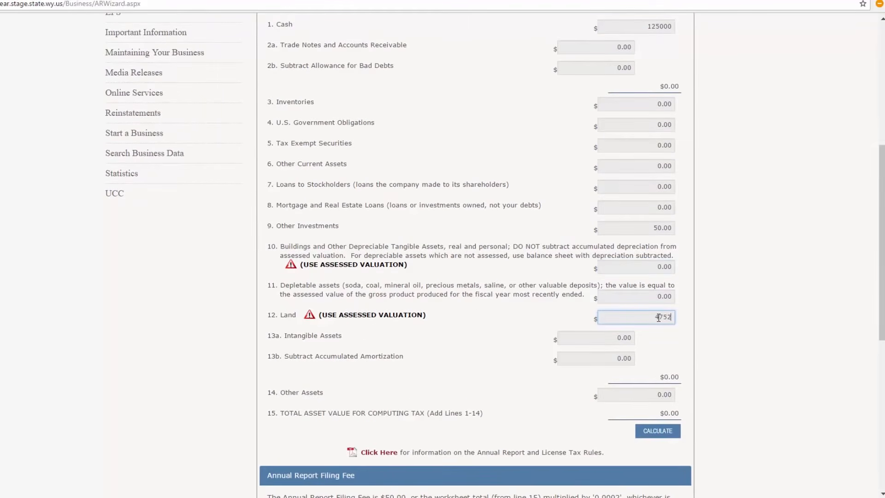
# - Calculate the total asset value and annual report filing fee, and continue to the confirmation page
pyautogui.press('Tab')
pyautogui.press('Tab')
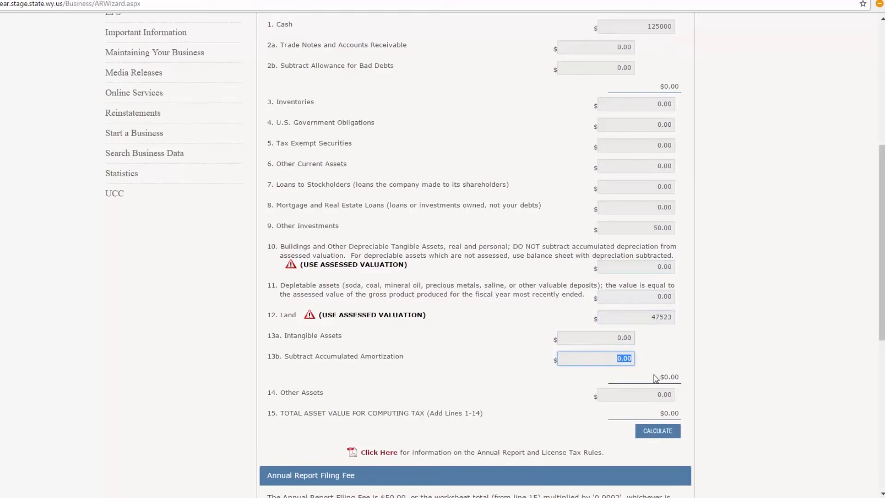
pyautogui.click(660, 431)
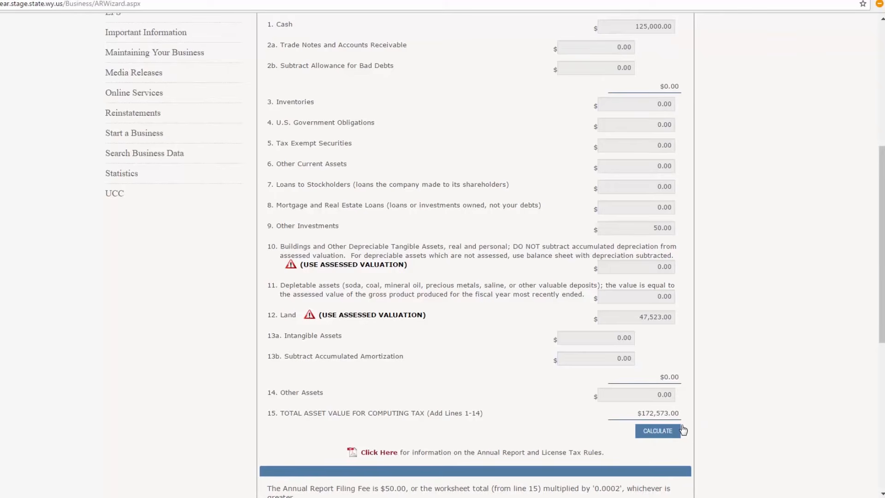
pyautogui.scroll(-3, 683, 429)
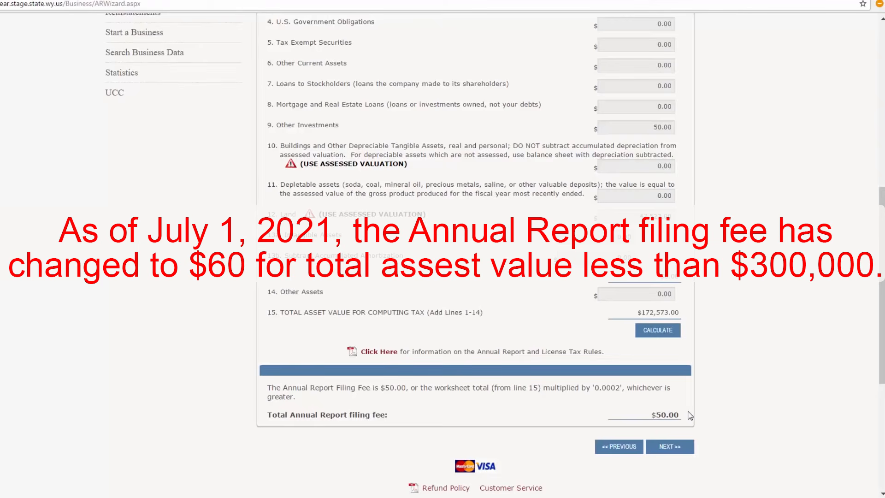
pyautogui.click(671, 446)
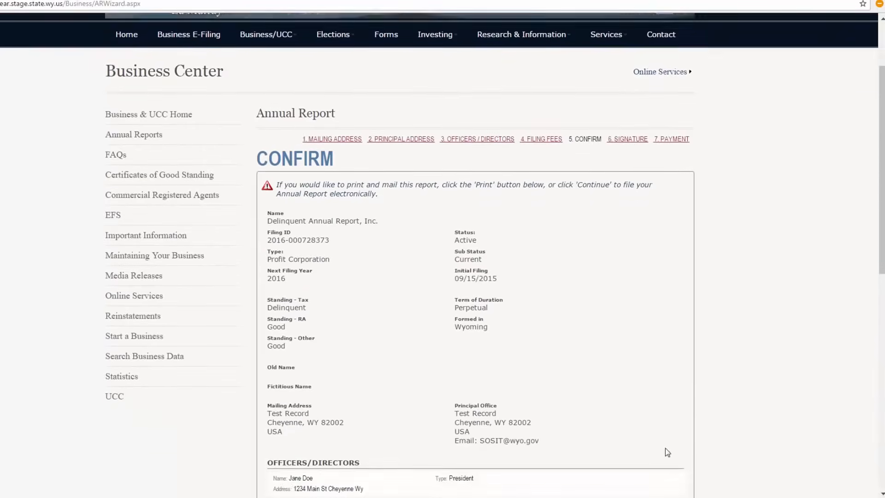
# - Review the business details, addresses, officers, registered agent and filing fee, and continue with electronic filing to the signature page
pyautogui.scroll(-3, 667, 452)
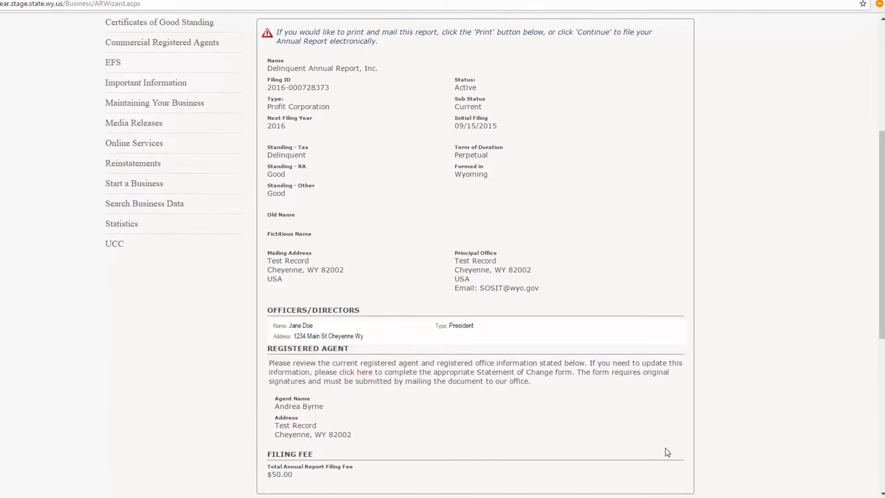
pyautogui.scroll(-2, 668, 452)
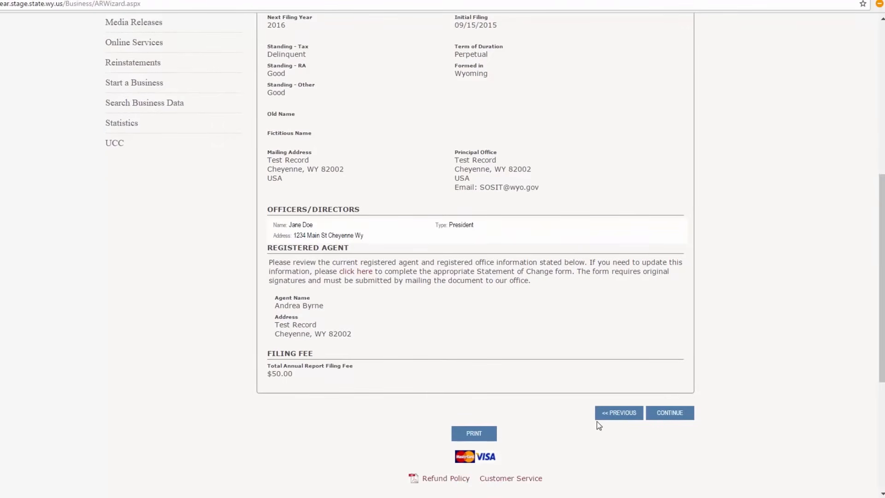
pyautogui.scroll(7, 597, 422)
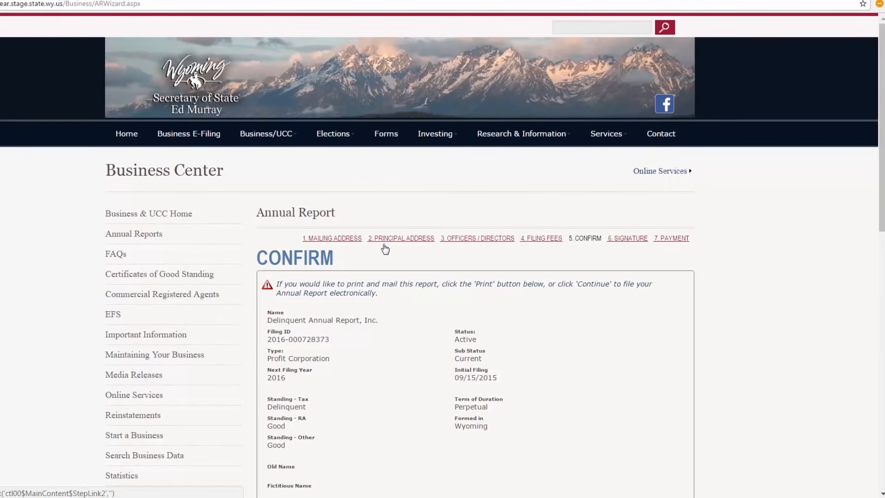
pyautogui.scroll(-6, 650, 295)
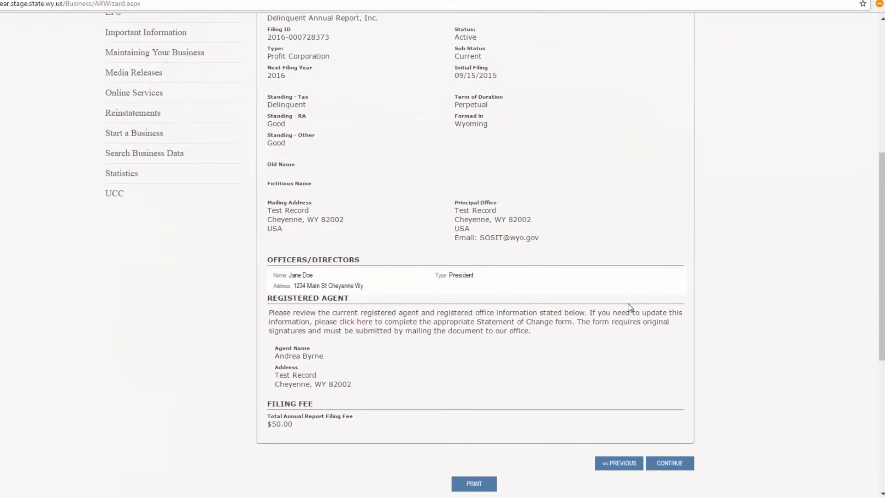
pyautogui.scroll(-1, 498, 469)
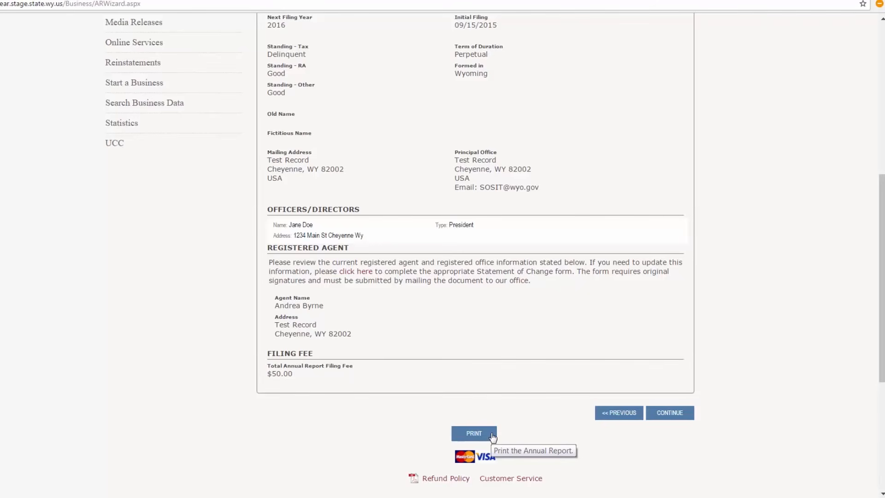
pyautogui.click(675, 414)
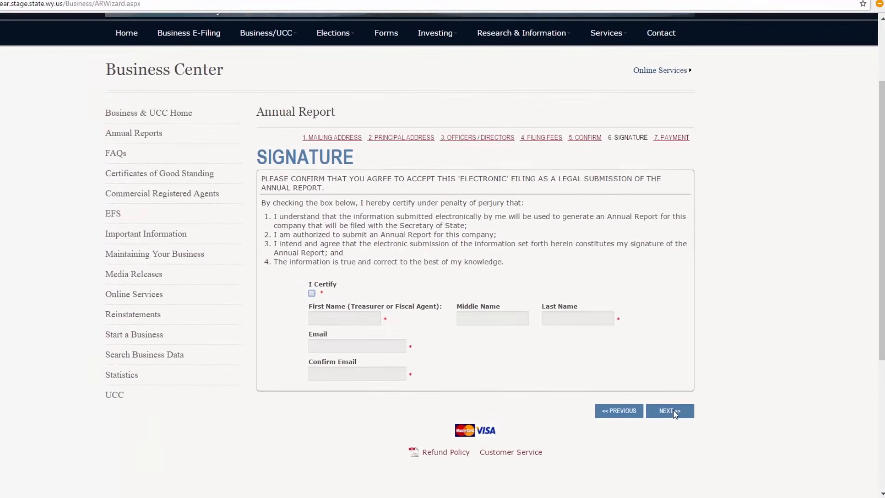
# - Certify the electronic filing and enter the signer's first and last name, leaving the middle name empty
pyautogui.click(312, 293)
pyautogui.click(320, 317)
pyautogui.write('Jane')
pyautogui.press('Tab')
pyautogui.press('Tab')
pyautogui.write('Doe')
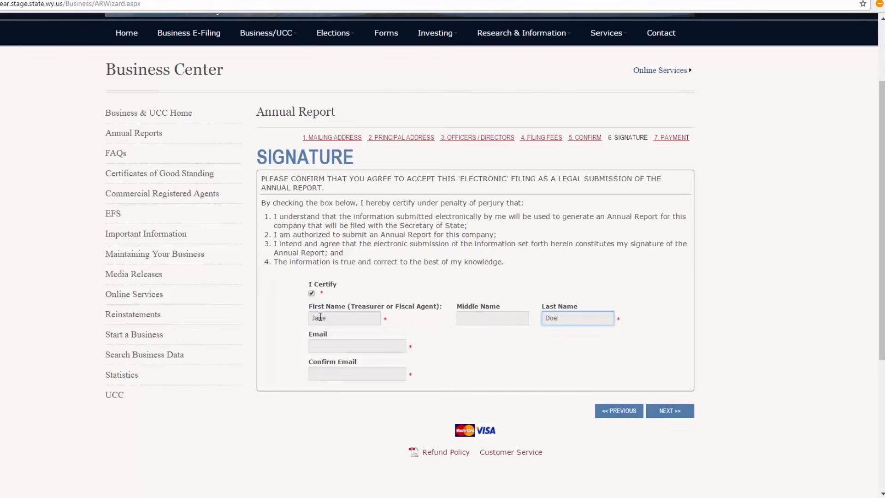
# - Enter the signer's e-mail address, repeat it as confirmation and continue to the payment page
pyautogui.press('Tab')
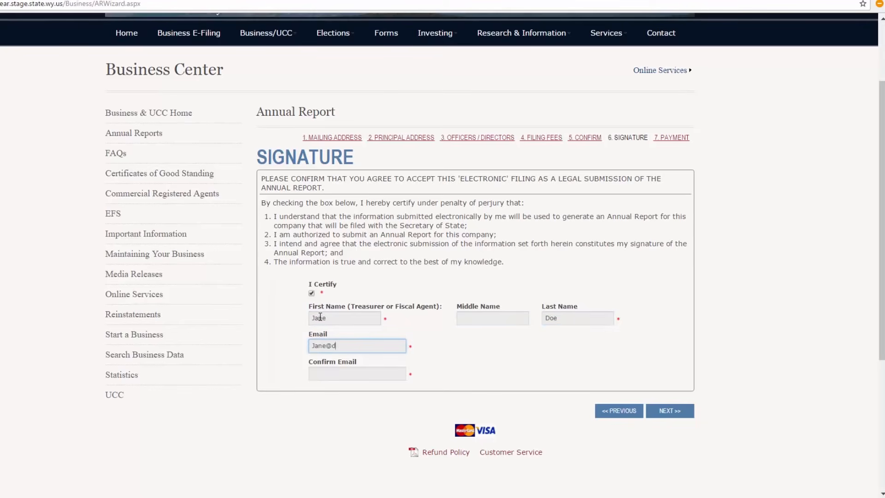
pyautogui.press('Tab')
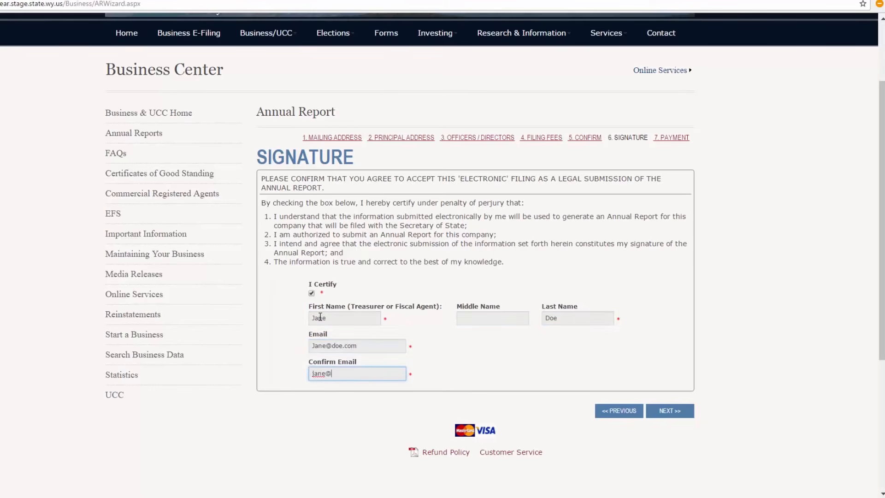
pyautogui.click(671, 413)
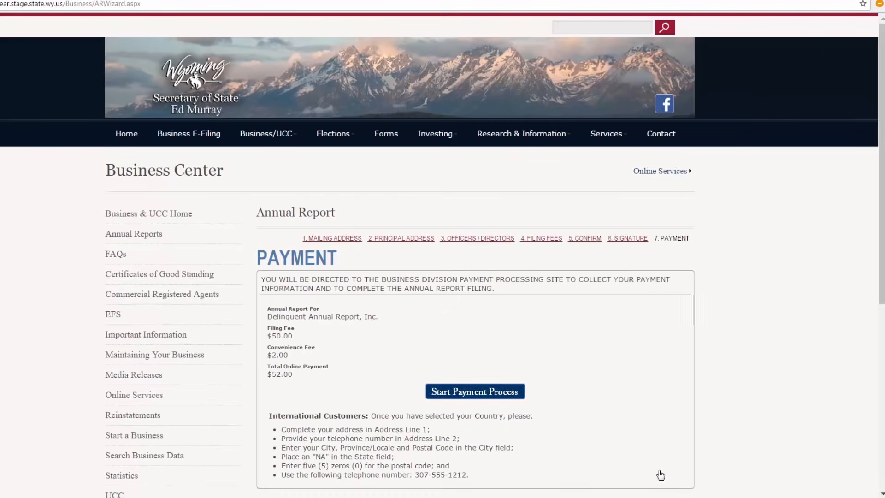
# - Start the payment process for the annual report, go through the order and billing fields and submit the payment for processing
pyautogui.click(482, 392)
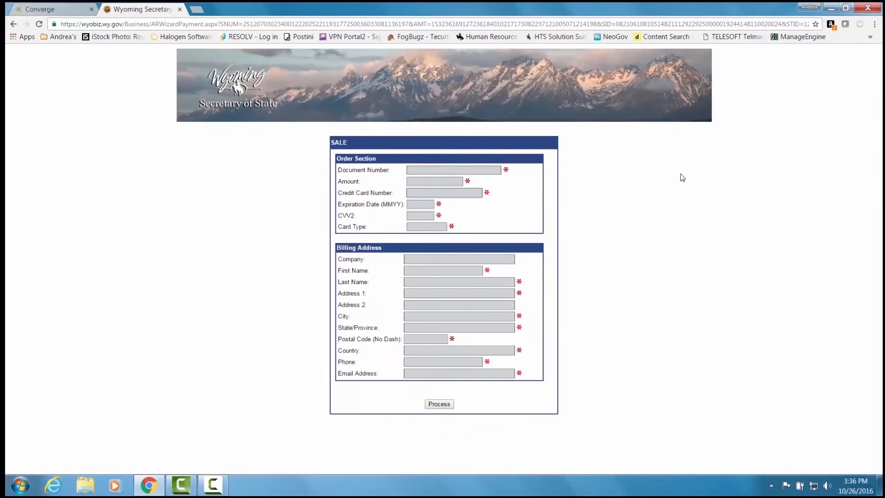
pyautogui.press('Tab')
pyautogui.press('Tab')
pyautogui.press('Tab')
pyautogui.press('Tab')
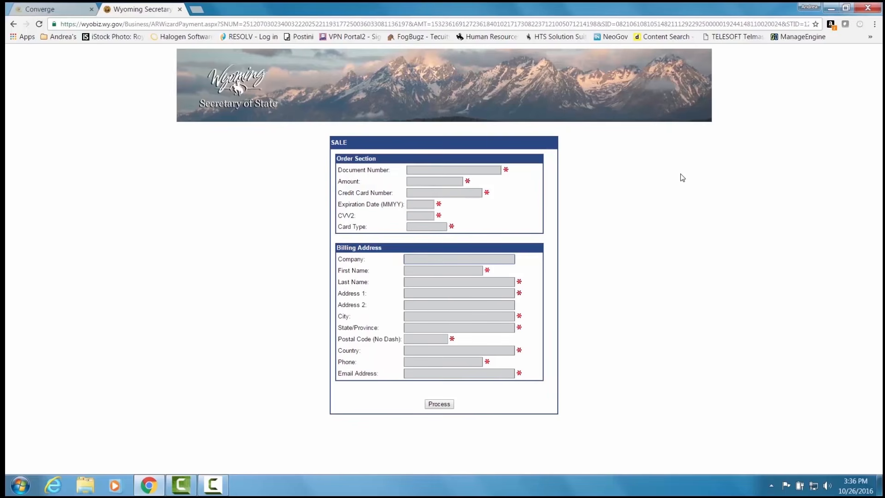
pyautogui.click(444, 405)
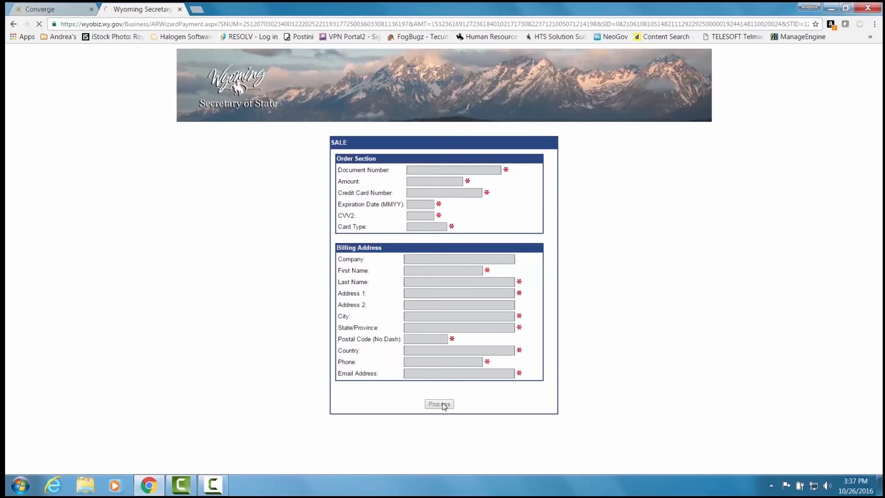